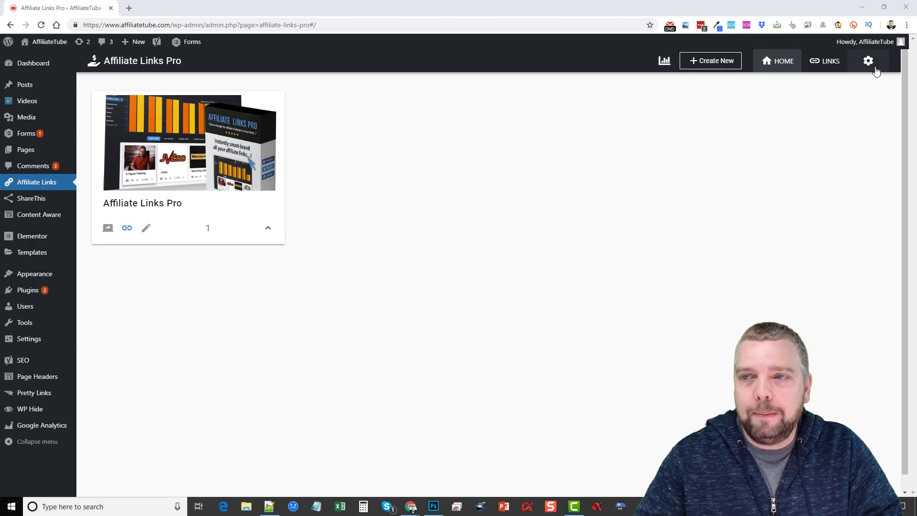
Step: Show the last-7-days click chart with one unique and one total click on March 3
click(664, 60)
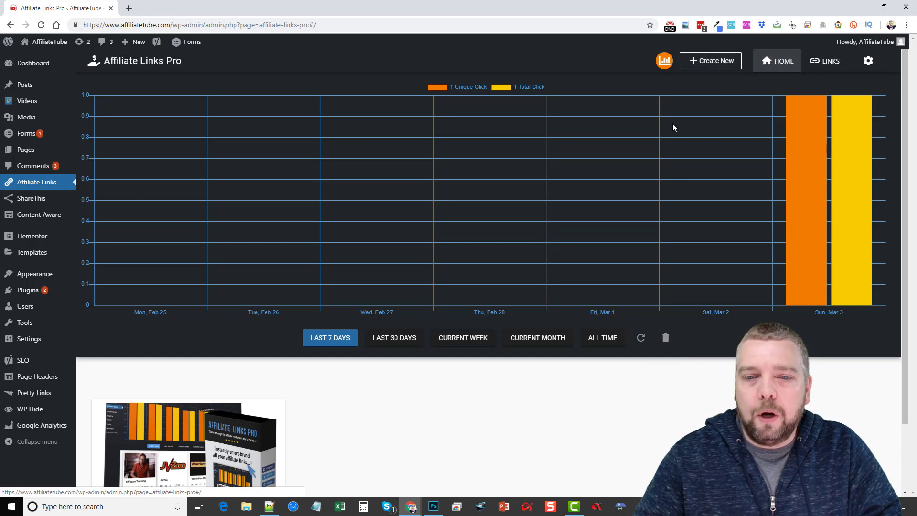
Step: Open the links list and hide its ID column
click(824, 61)
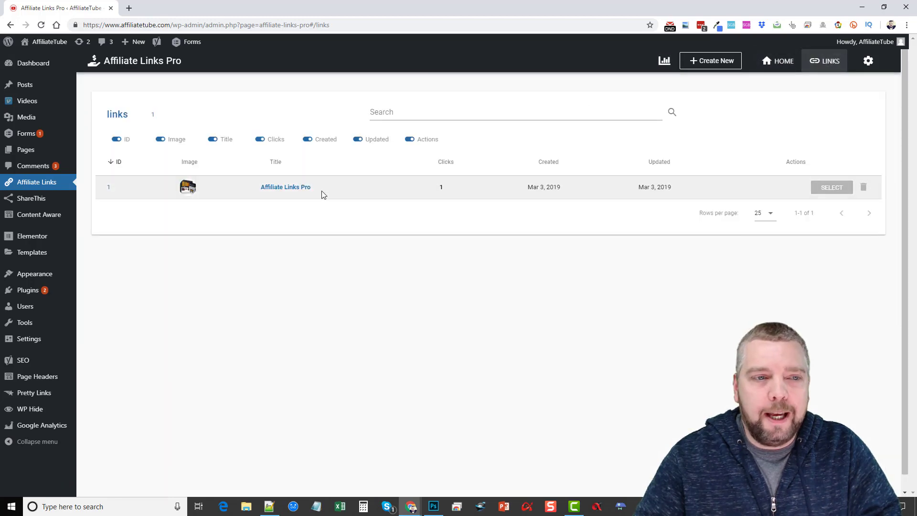
click(116, 140)
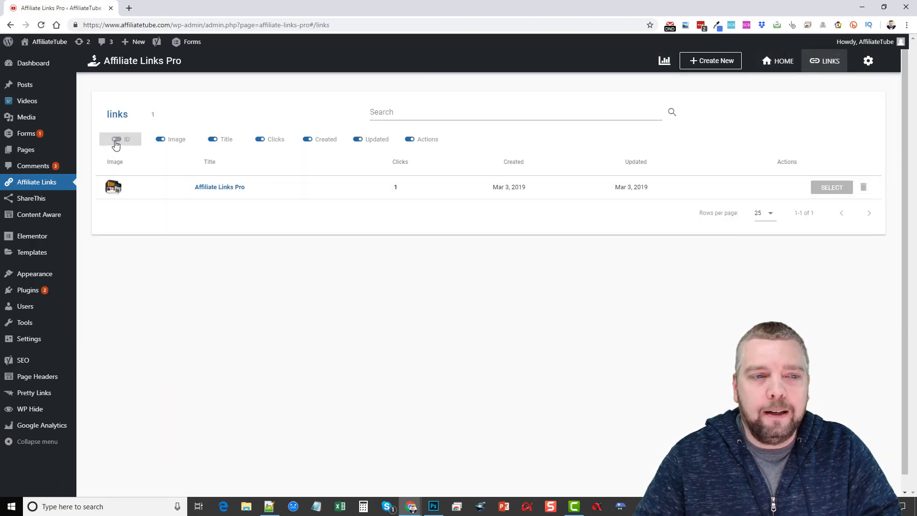
click(169, 141)
click(160, 142)
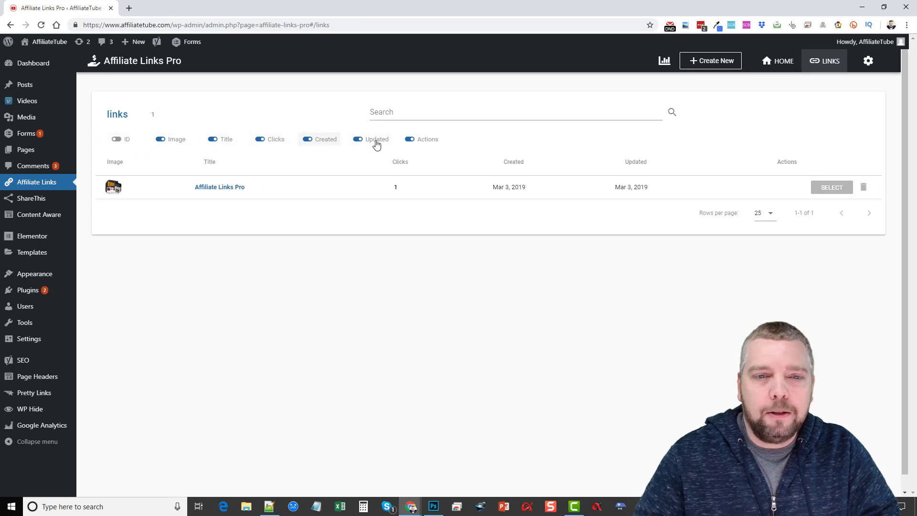
click(419, 111)
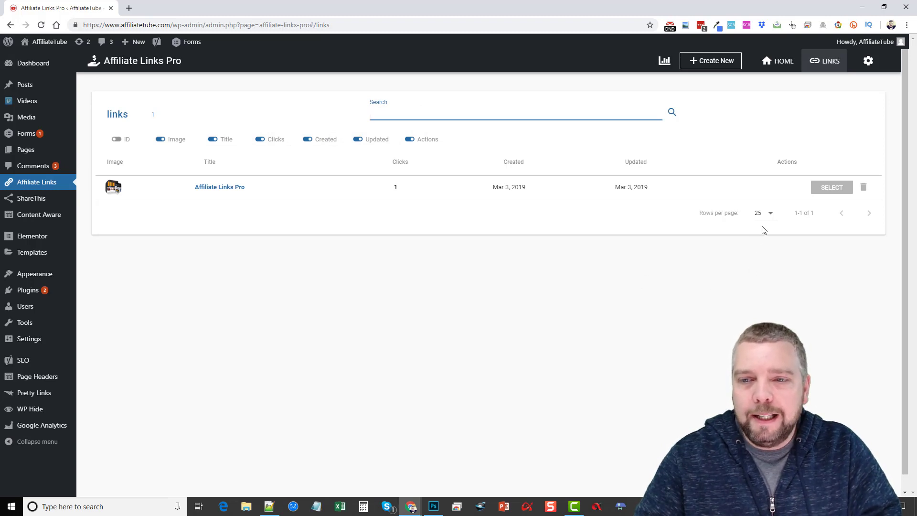
Step: Set the links table to show 500 rows per page
click(765, 214)
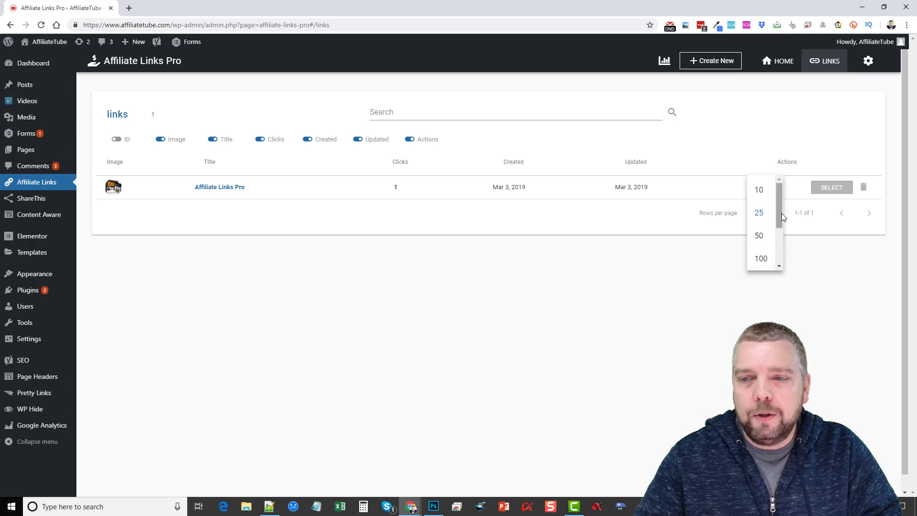
drag(781, 213, 777, 268)
click(764, 233)
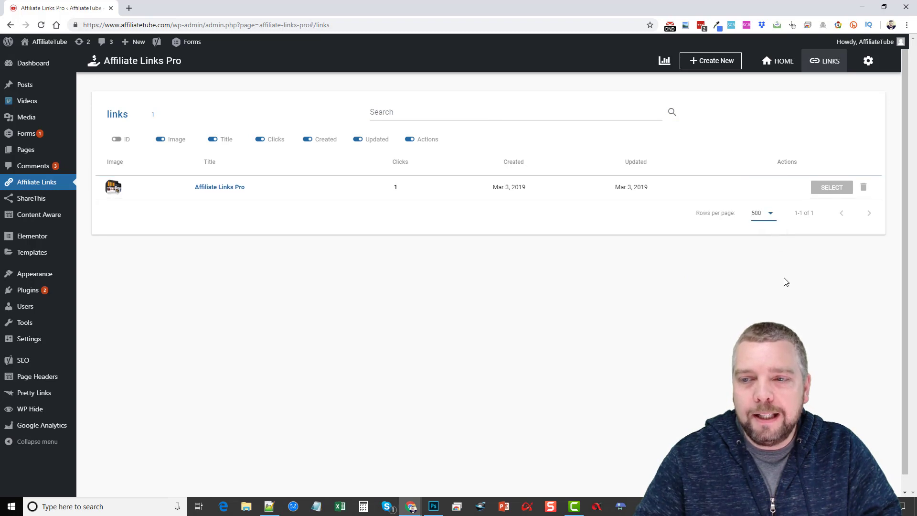
scroll(325, 334, down, 1)
scroll(336, 322, up, 1)
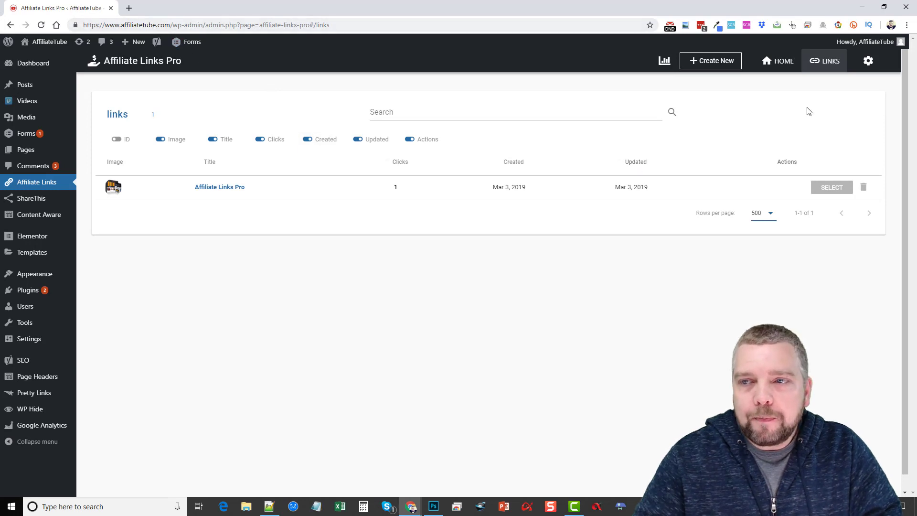
click(713, 66)
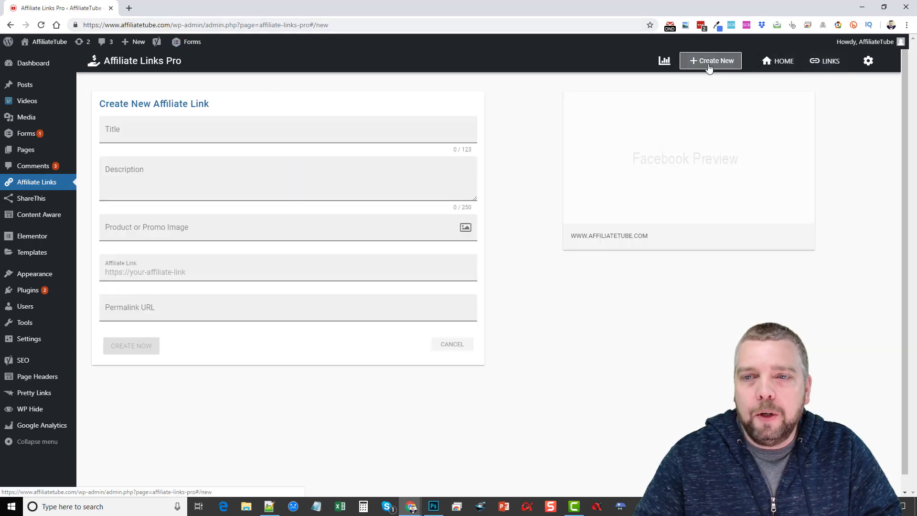
click(152, 123)
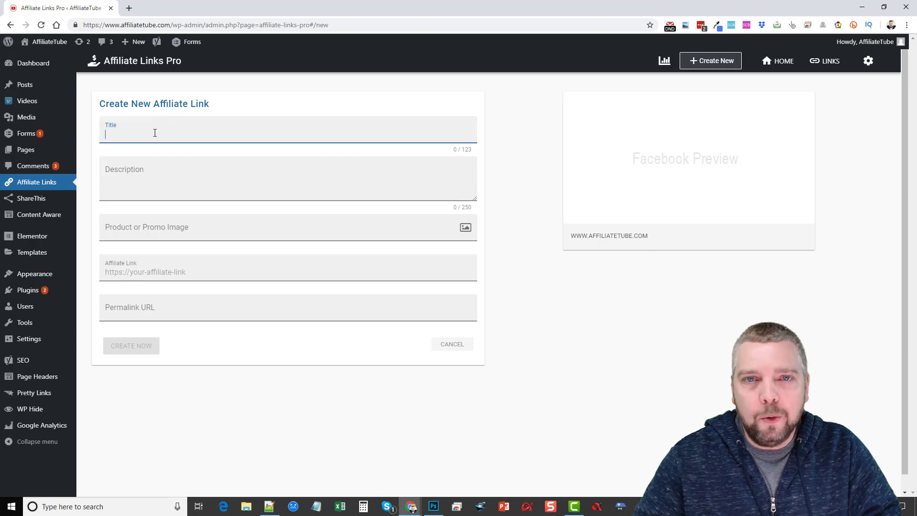
click(155, 180)
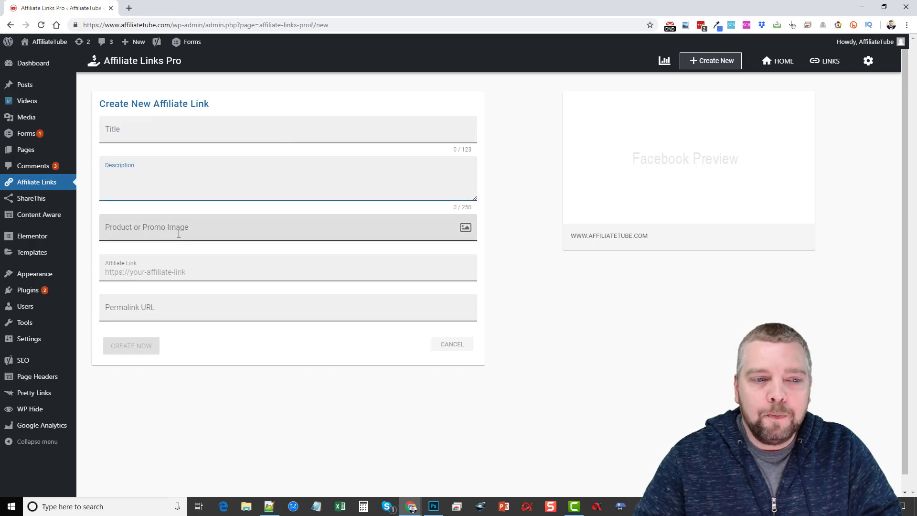
click(178, 233)
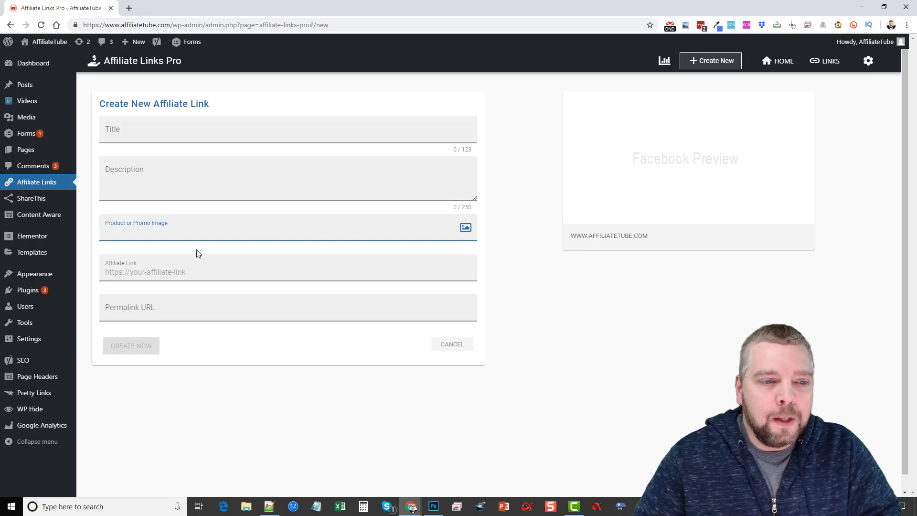
click(243, 268)
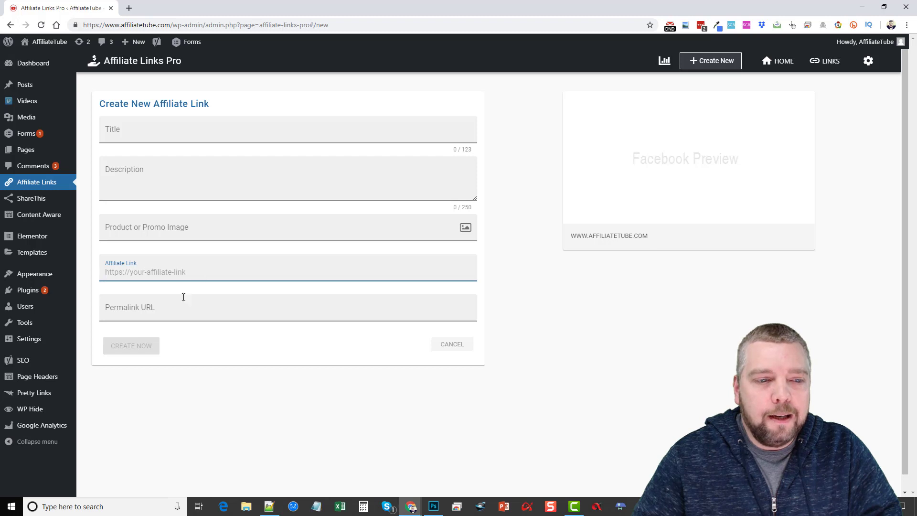
click(159, 307)
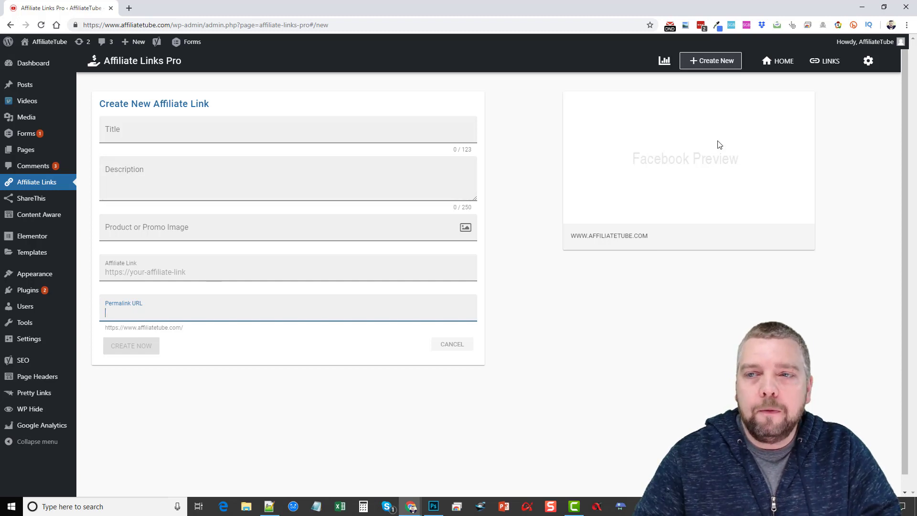
click(827, 61)
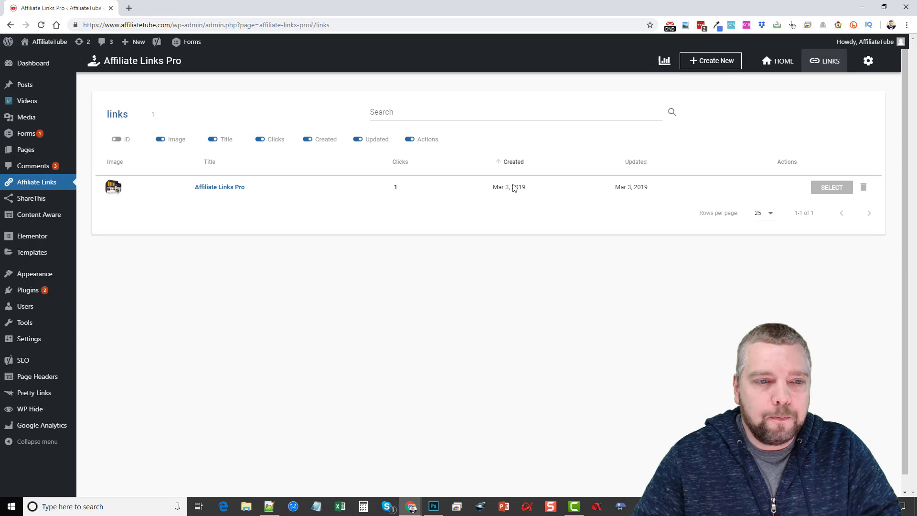
Step: Open the Affiliate Links Pro link's Publish tab and check its affiliate-links-pro URL slug
click(218, 187)
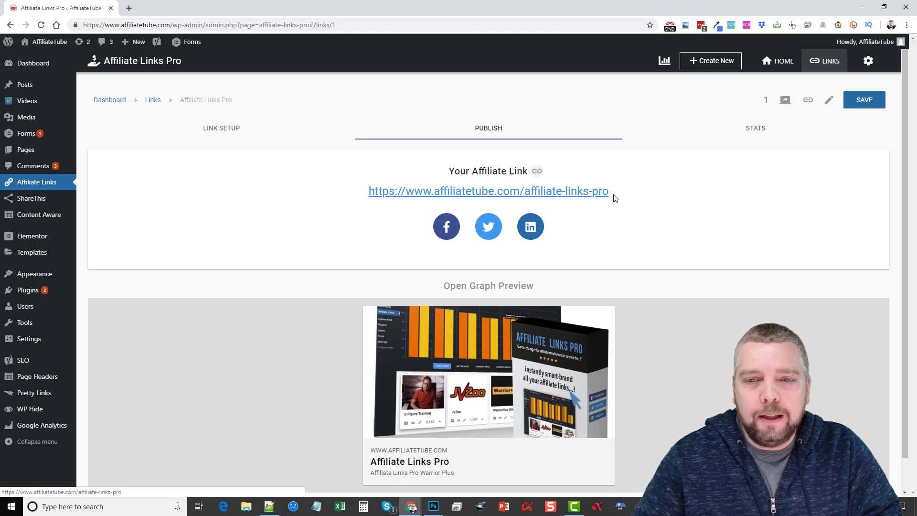
drag(610, 192, 523, 192)
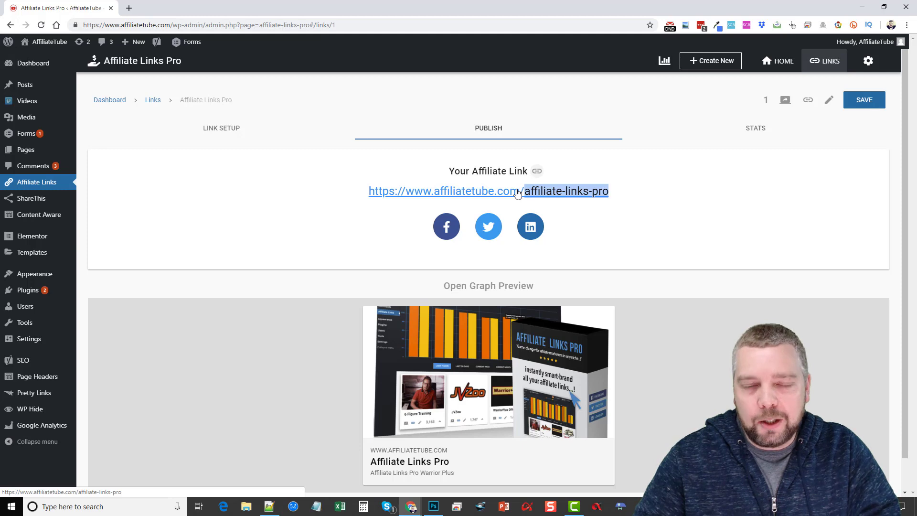
click(648, 205)
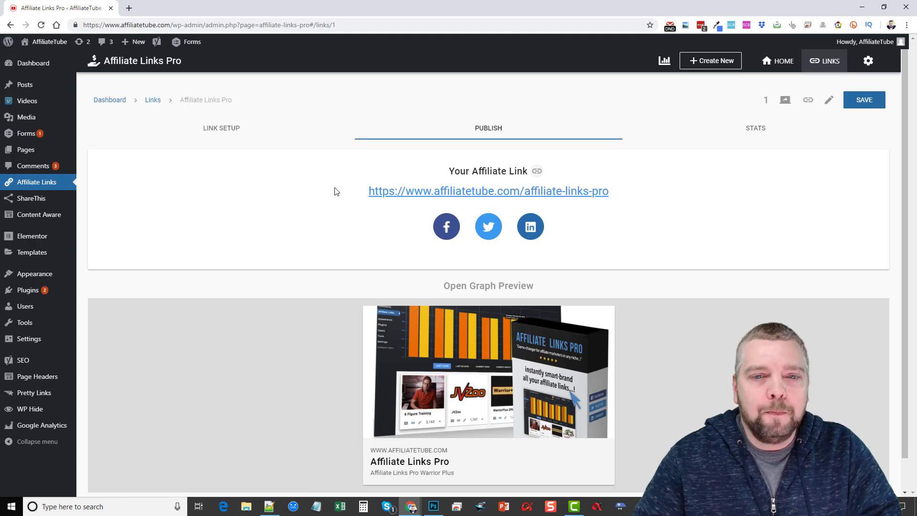
Step: Review the link's title, description, image URL, affiliate URL and permalink slug, then continue
click(222, 133)
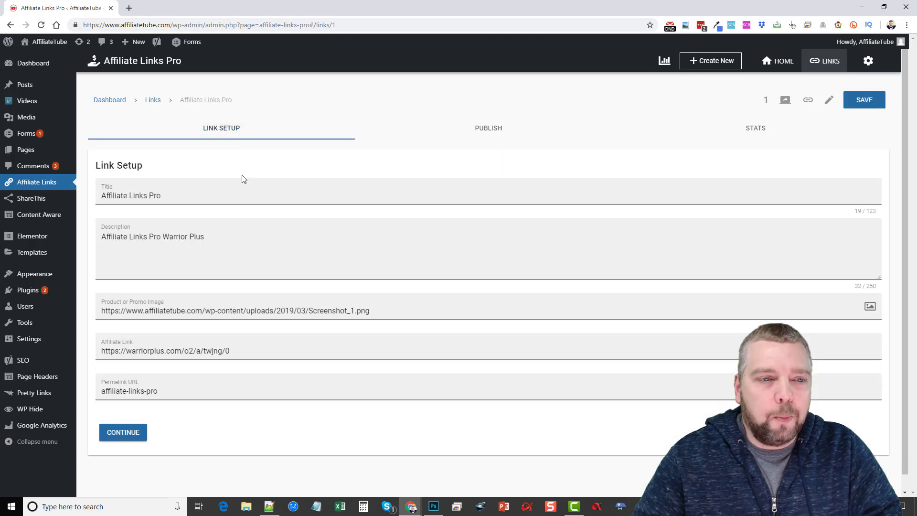
scroll(307, 220, down, 1)
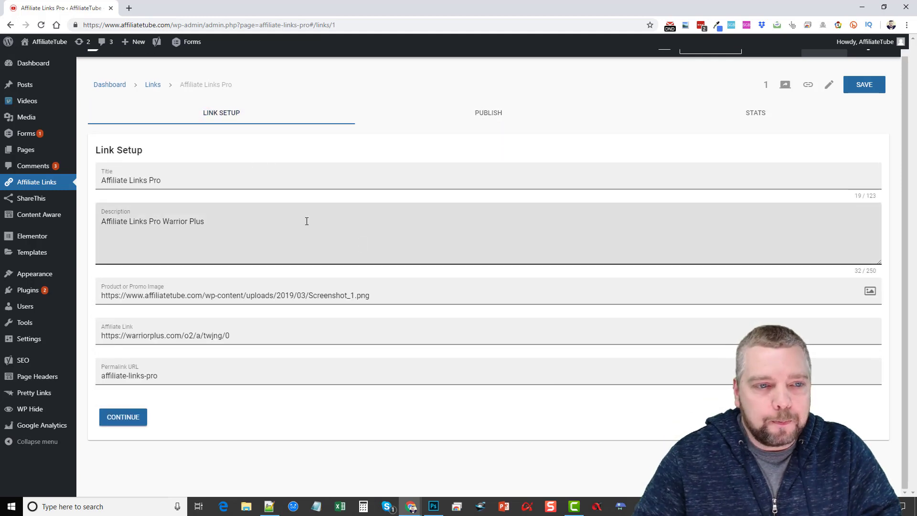
drag(185, 179, 104, 182)
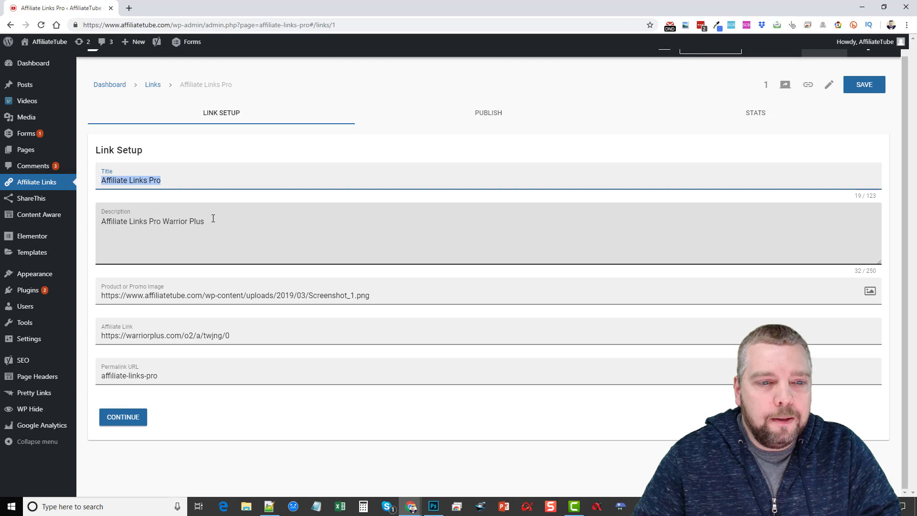
drag(209, 220, 100, 222)
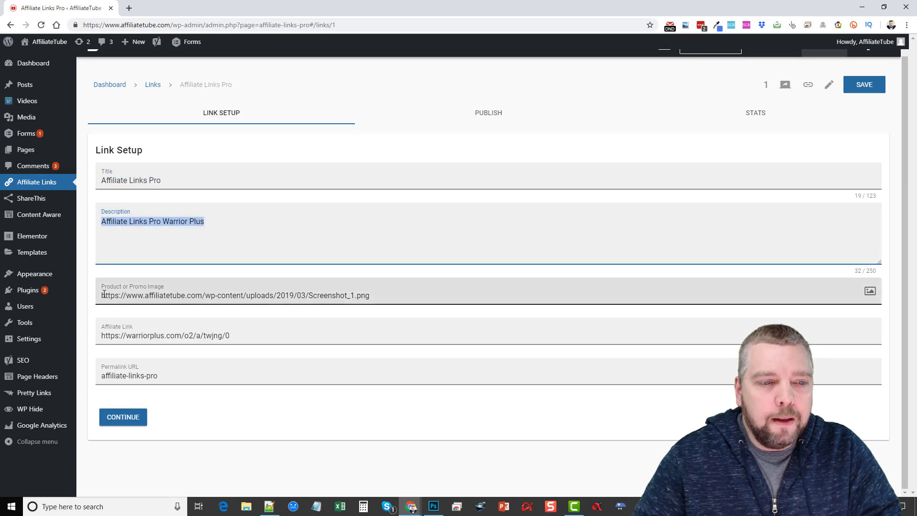
drag(101, 295, 370, 297)
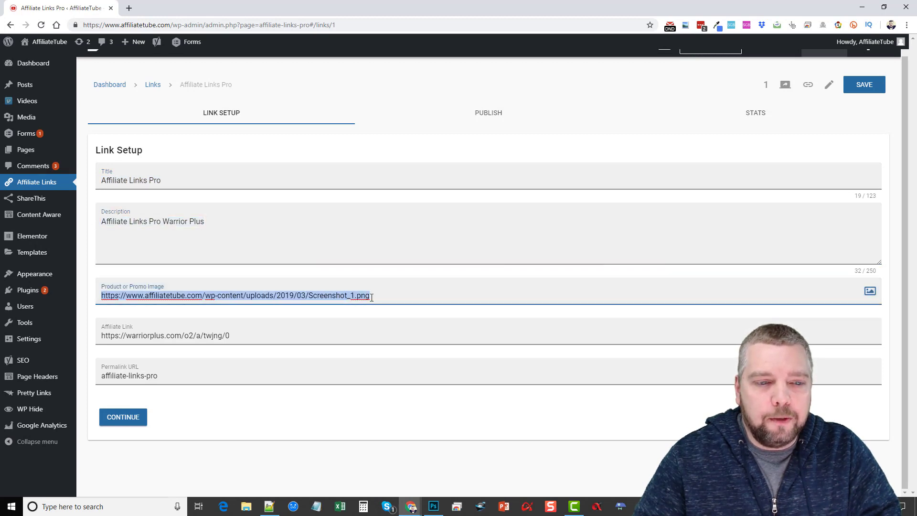
drag(231, 335, 98, 337)
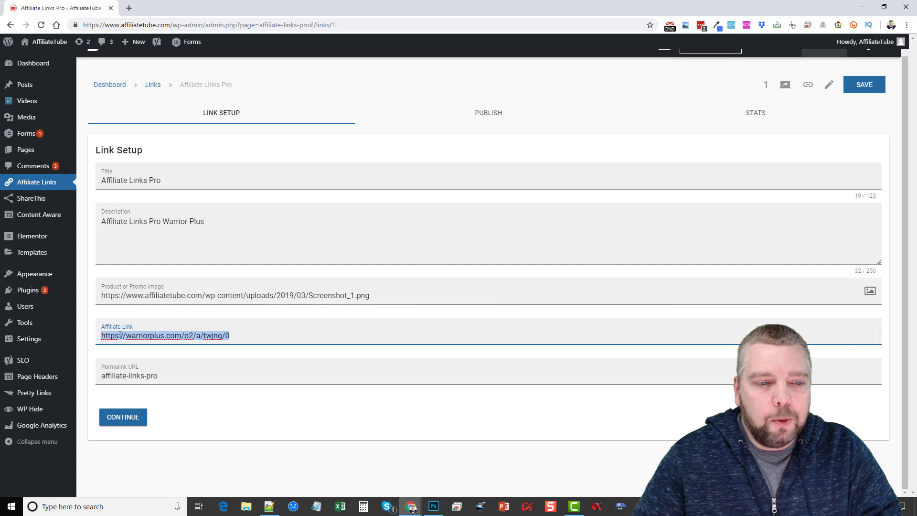
drag(159, 375, 102, 376)
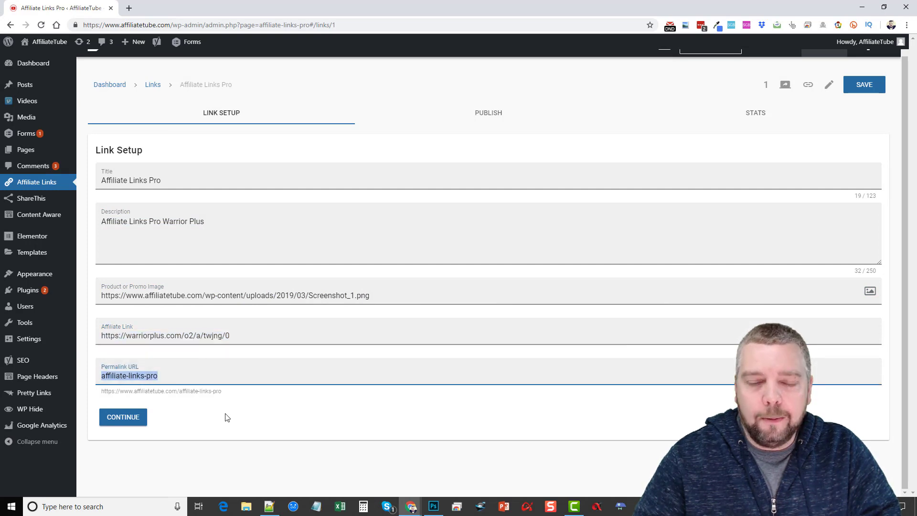
click(126, 420)
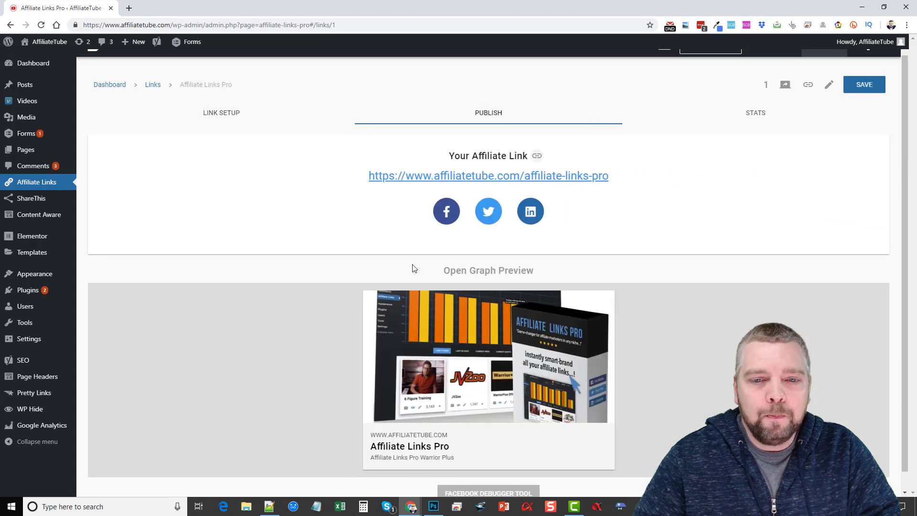
scroll(319, 262, down, 1)
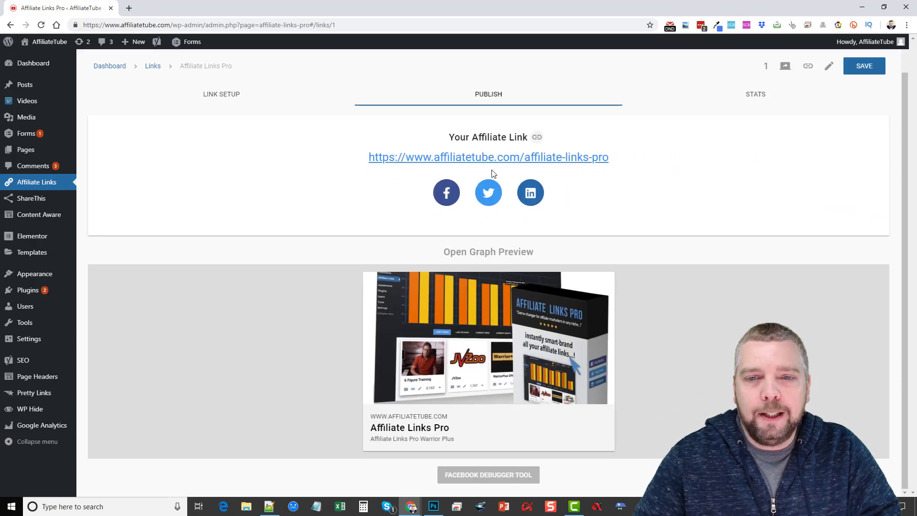
Step: Copy the cloaked link and load it in a new tab to test the redirect
click(537, 138)
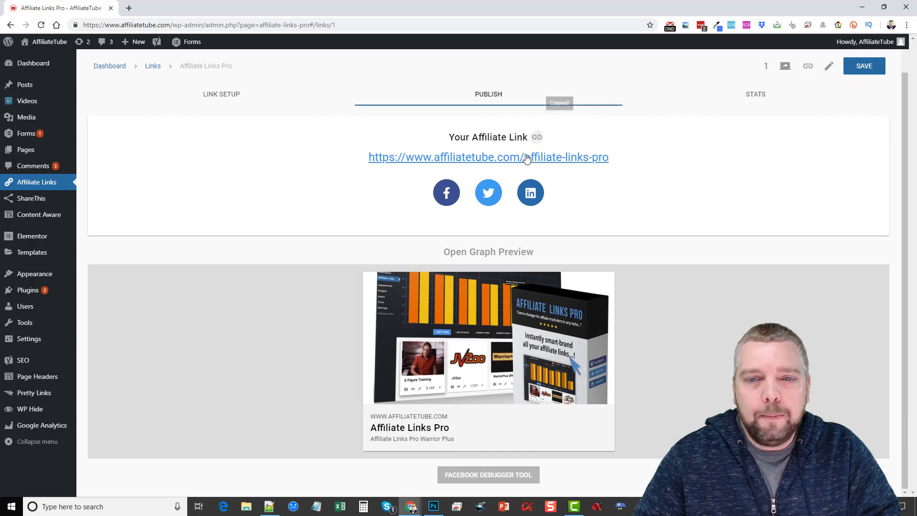
click(130, 8)
key(ctrl+v)
key(Return)
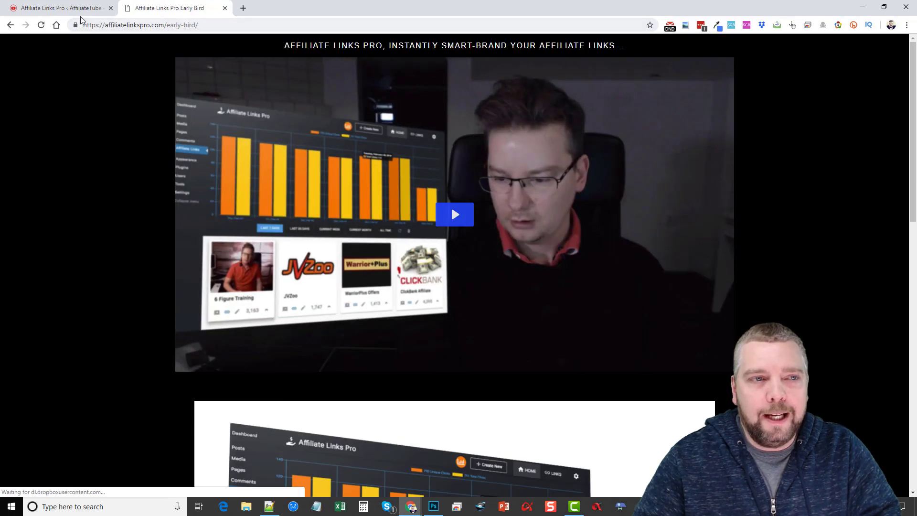
Step: Close the 'Affiliate Links Pro Early Bird' tab to return to the Publish view
click(225, 9)
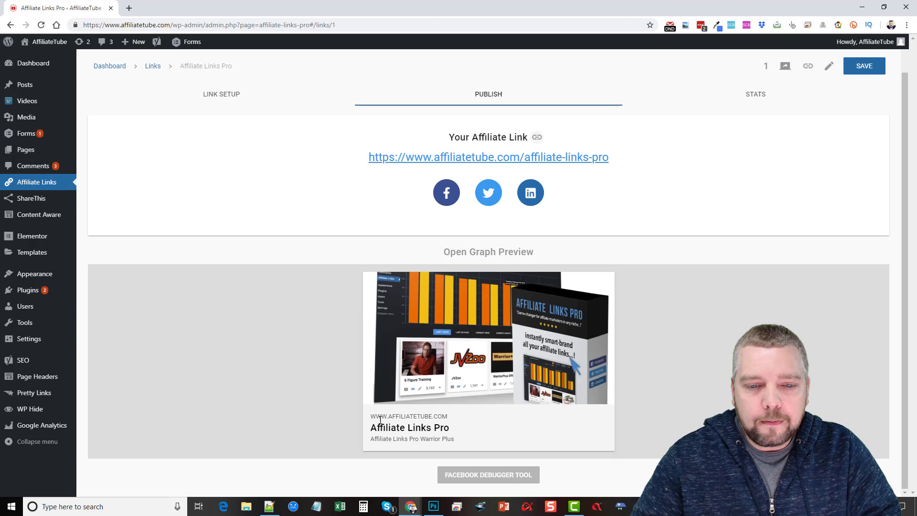
drag(372, 418, 435, 417)
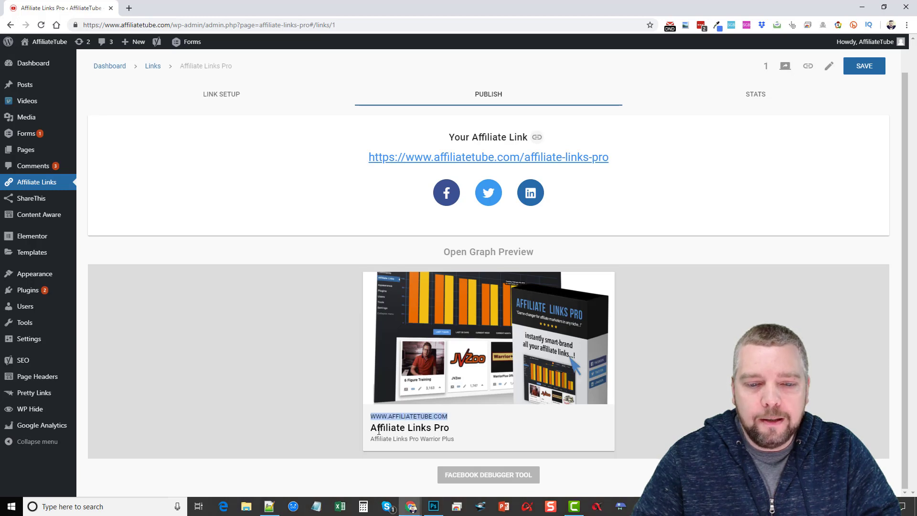
mouse_move(370, 428)
mouse_down()
mouse_move(447, 427)
mouse_move(375, 435)
mouse_up()
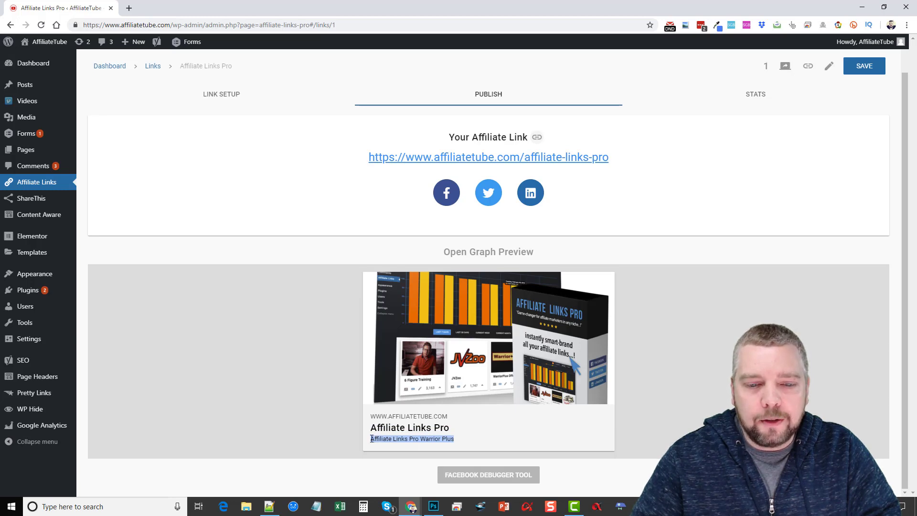
click(372, 439)
drag(377, 439, 449, 438)
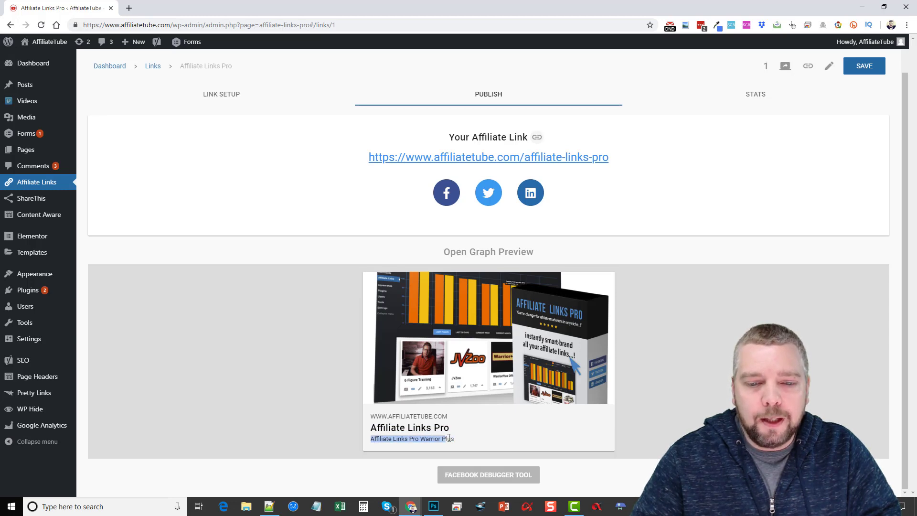
click(225, 95)
click(124, 181)
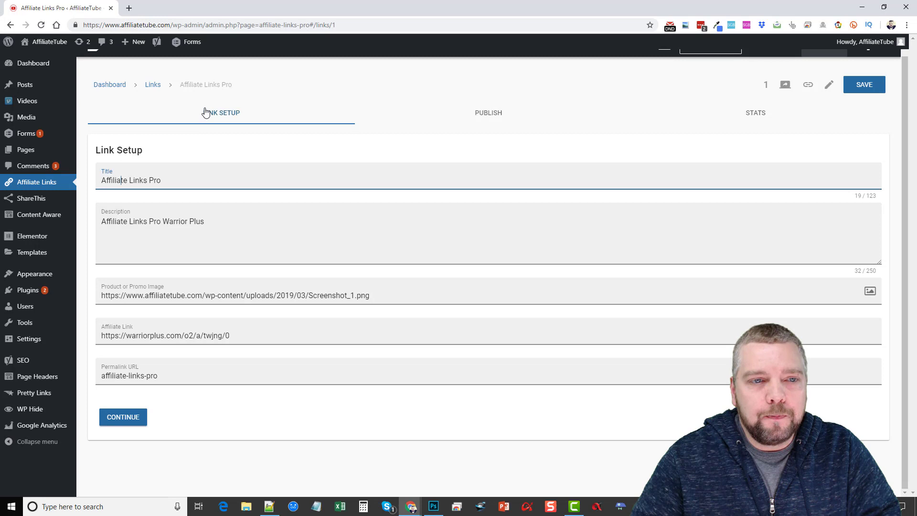
click(469, 116)
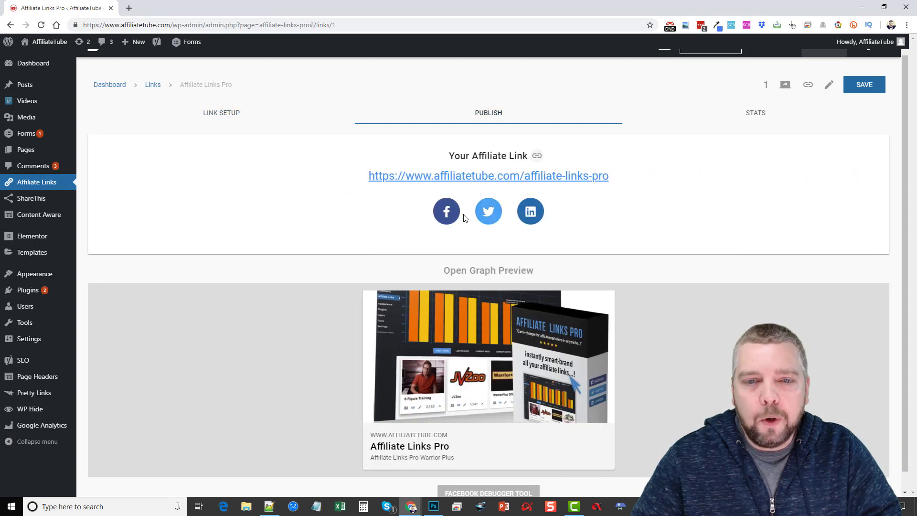
click(446, 211)
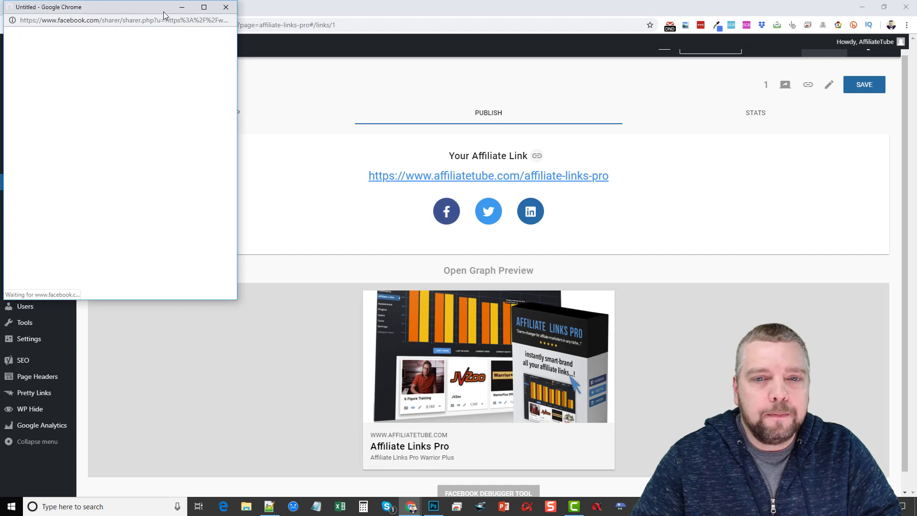
drag(143, 6, 479, 95)
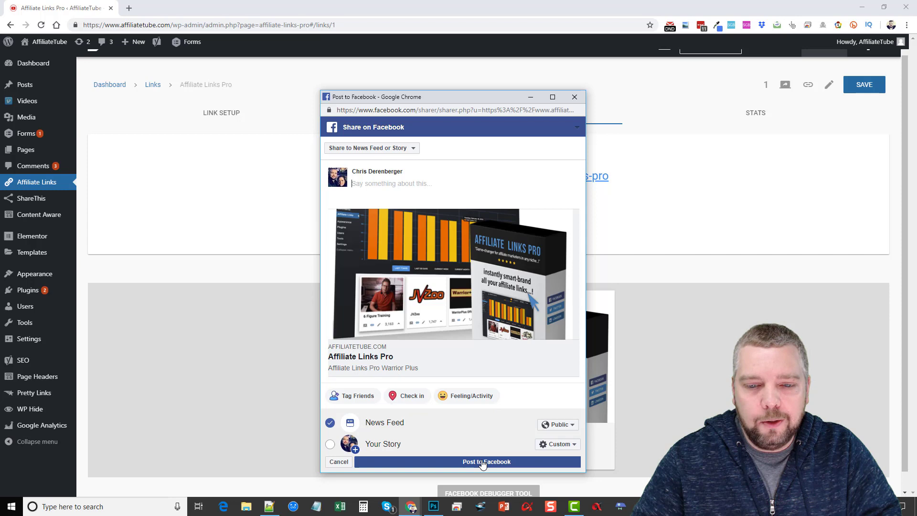
click(410, 151)
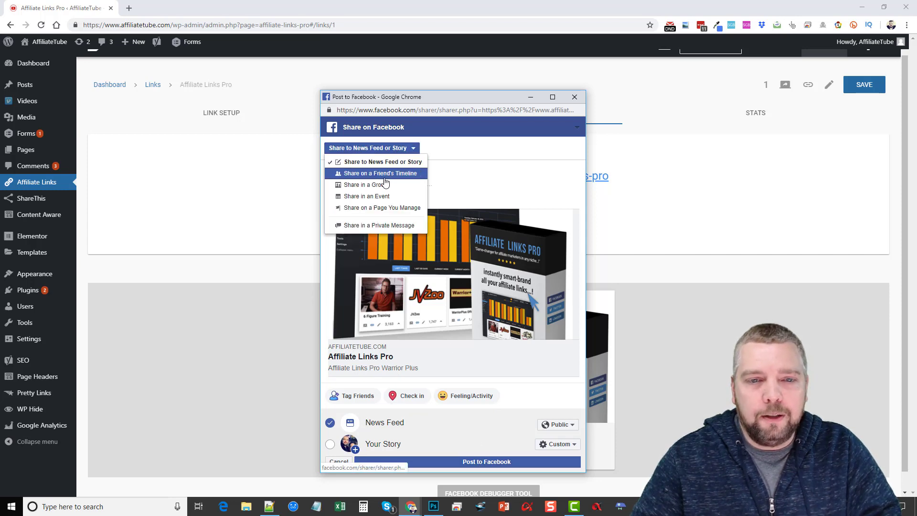
click(458, 161)
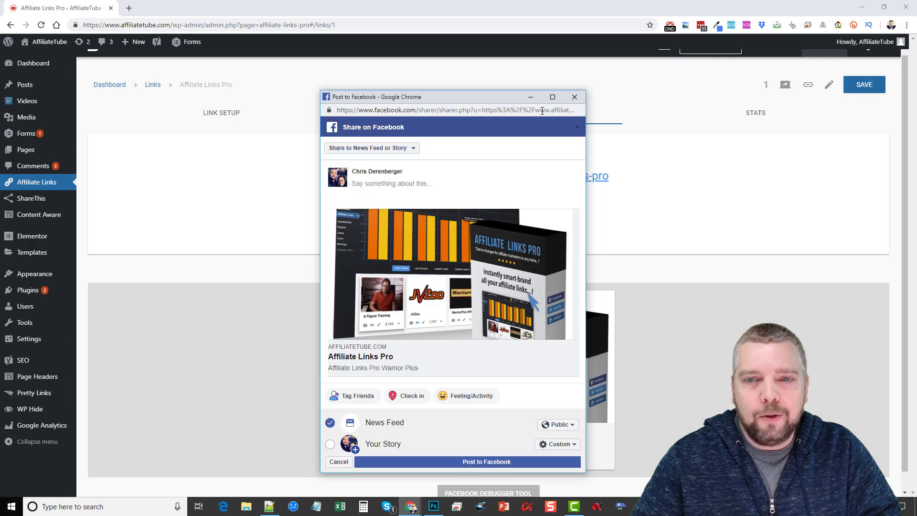
click(573, 97)
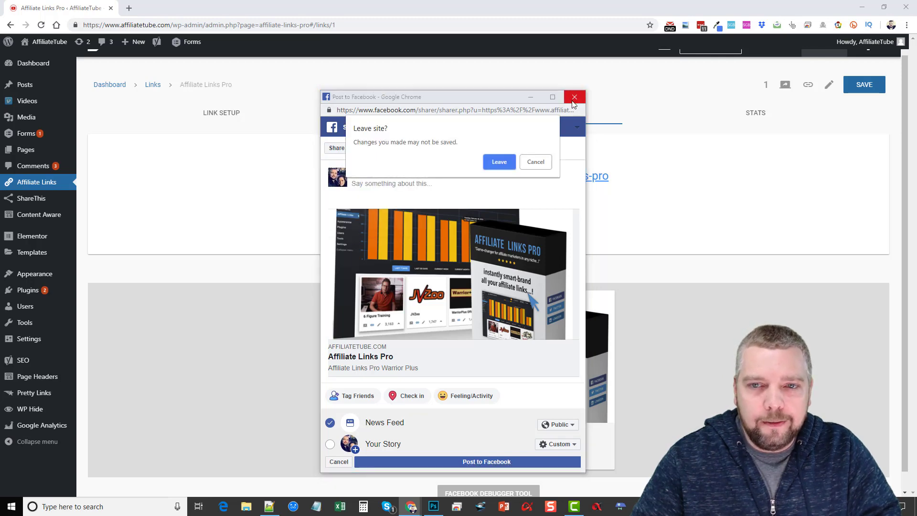
click(499, 163)
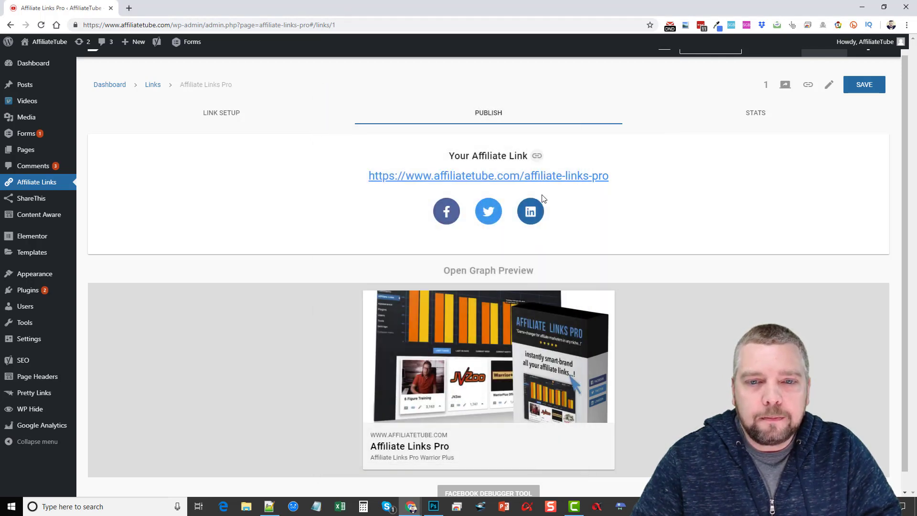
click(488, 210)
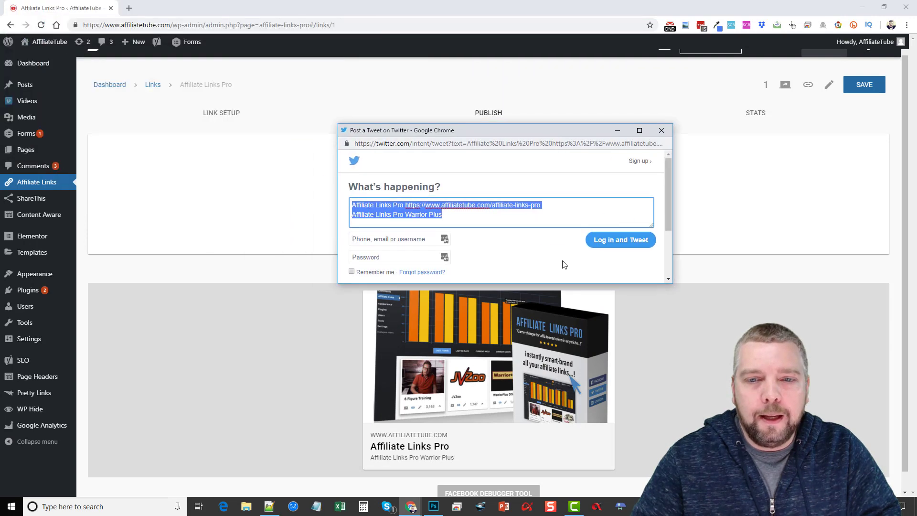
click(661, 131)
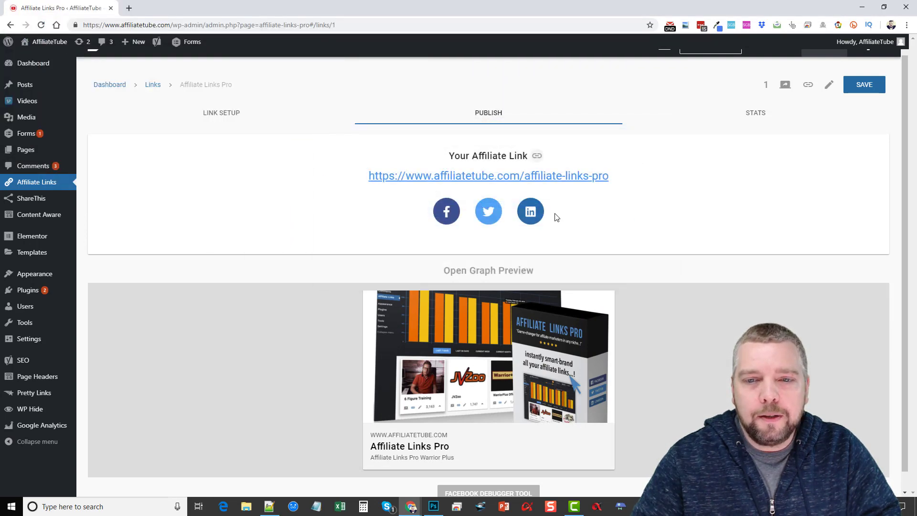
click(531, 212)
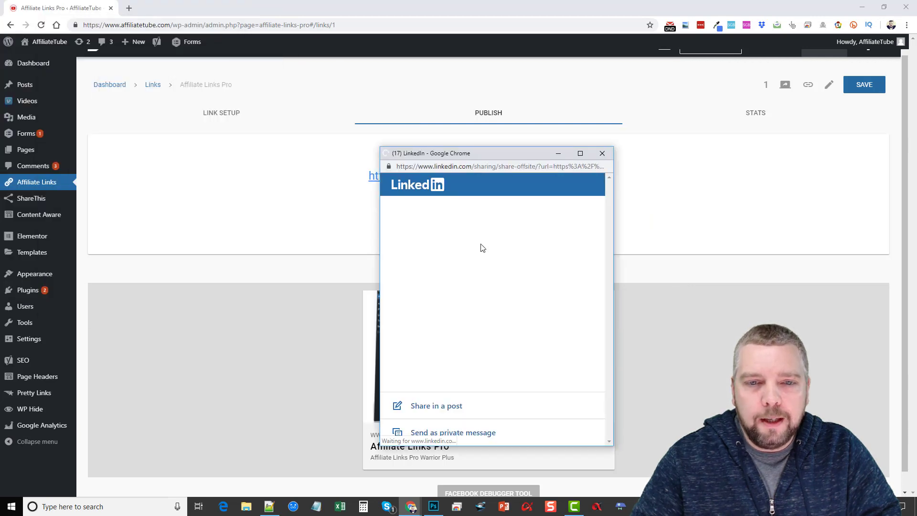
drag(503, 153, 508, 110)
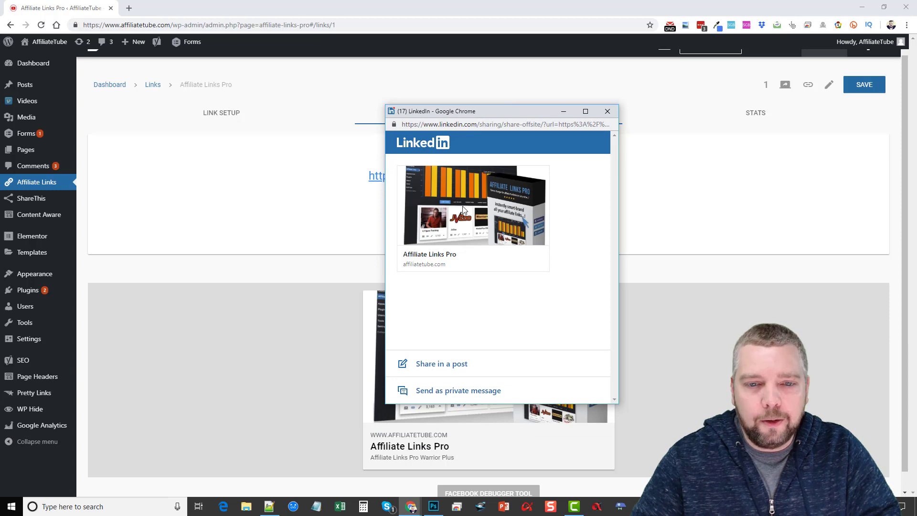
click(607, 112)
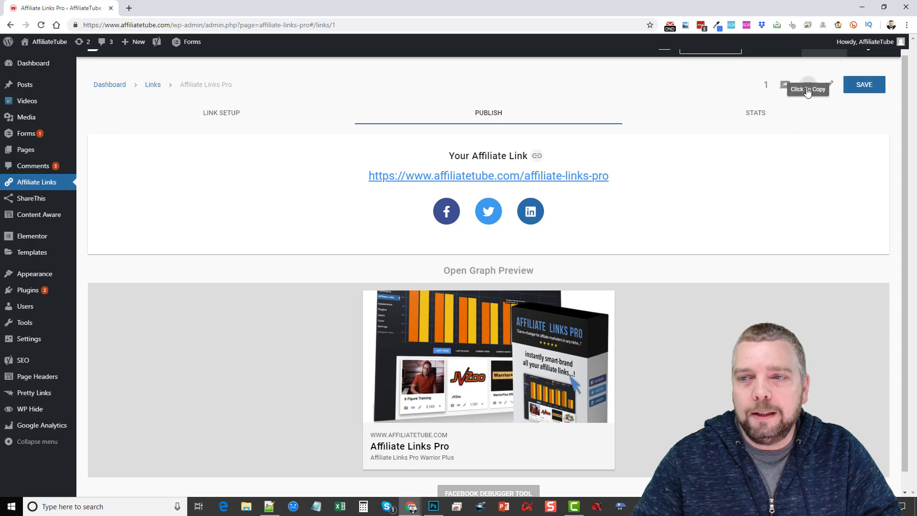
scroll(762, 238, up, 1)
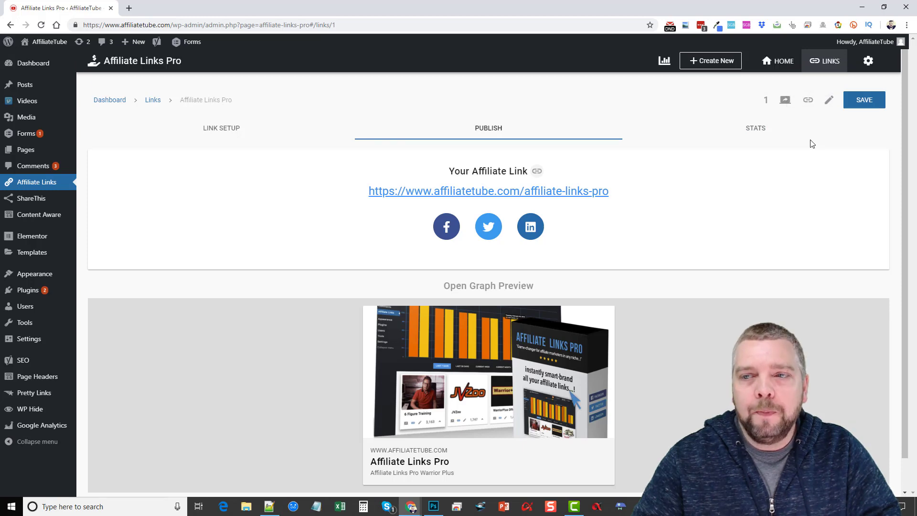
click(864, 100)
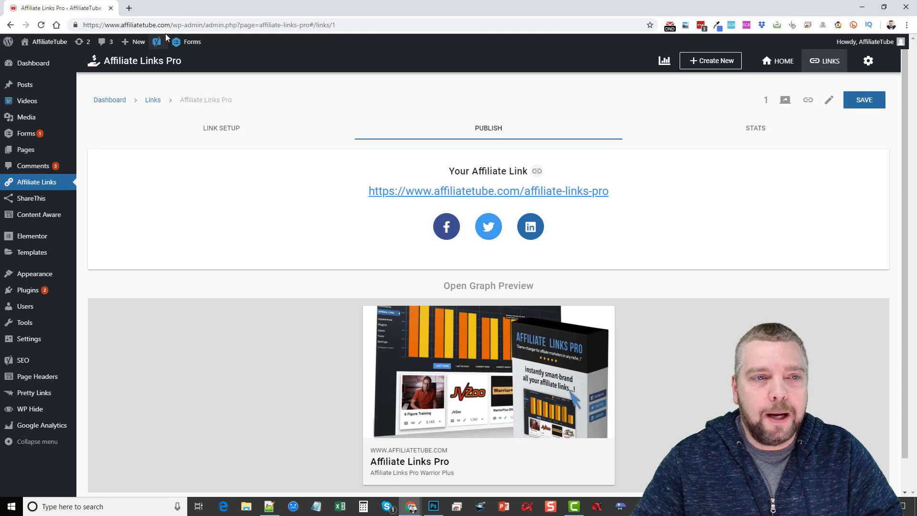
drag(170, 25, 77, 26)
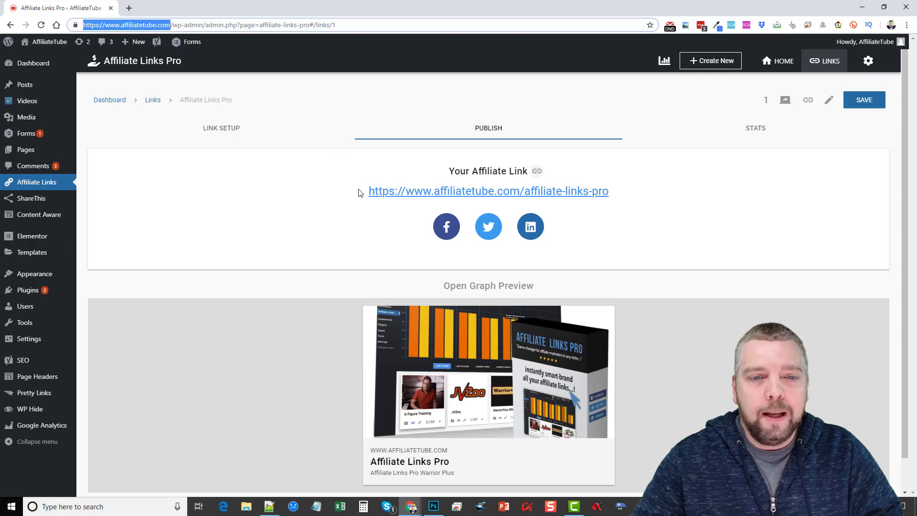
drag(368, 191, 520, 190)
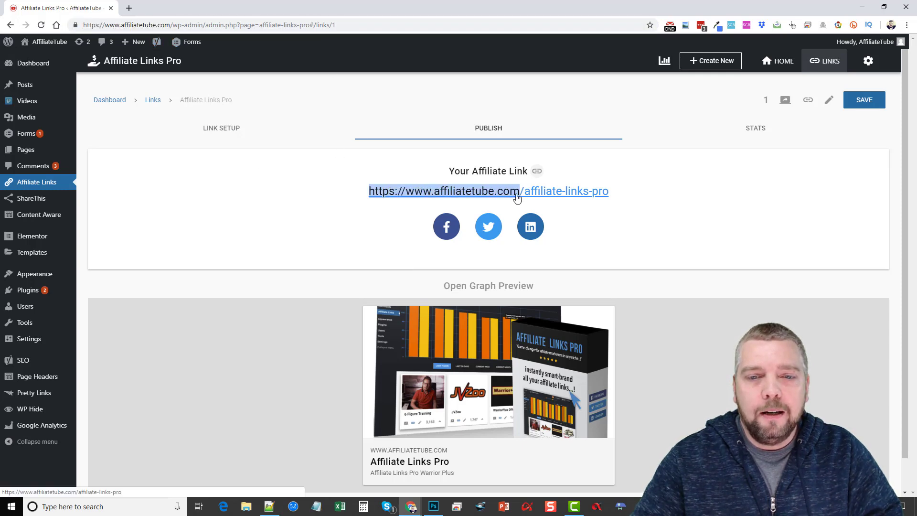
drag(615, 197, 526, 192)
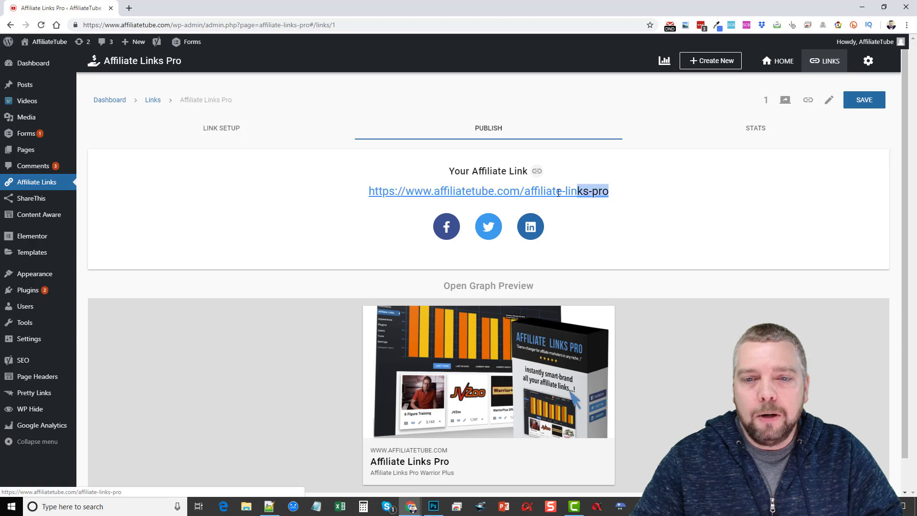
click(628, 213)
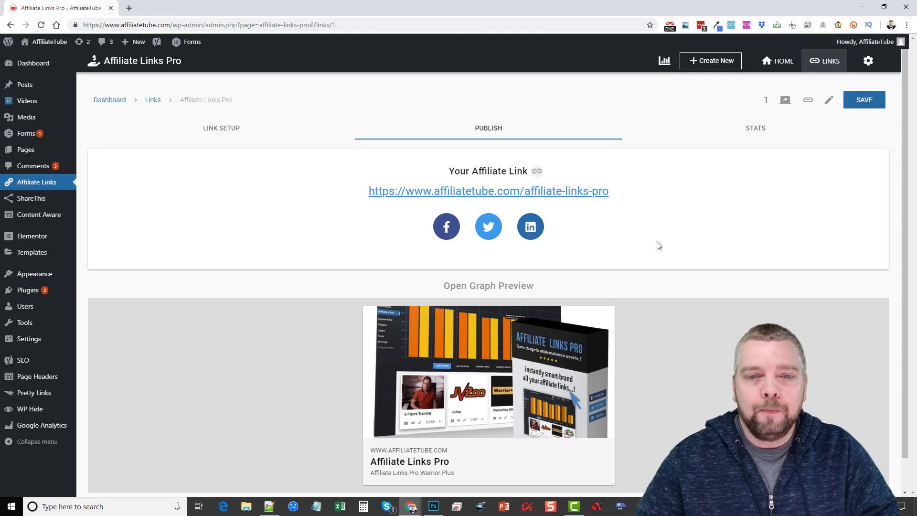
Step: Share the cloaked link on Facebook with a post praising the under-$11 cloaking tool
click(446, 228)
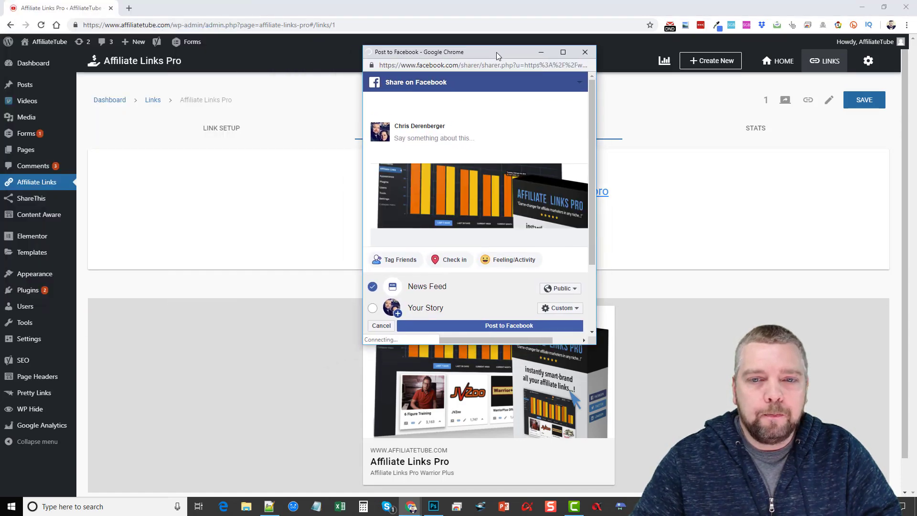
click(442, 139)
text(A great tool )
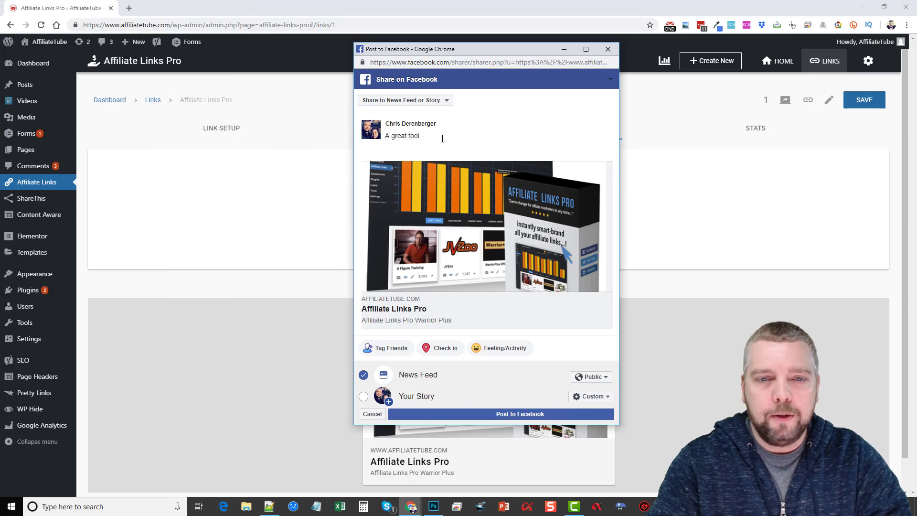
text(I found today for cloaking affiliate links and sharing on social sites for less than $11)
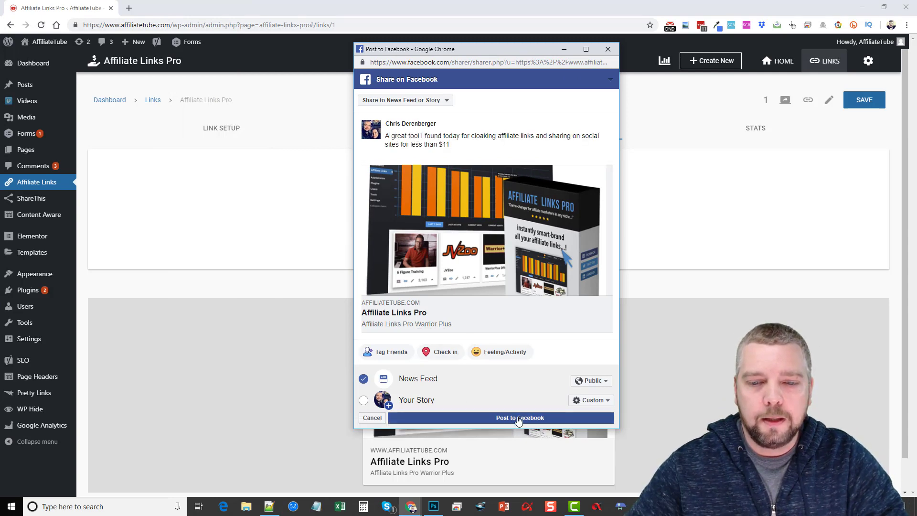
click(520, 417)
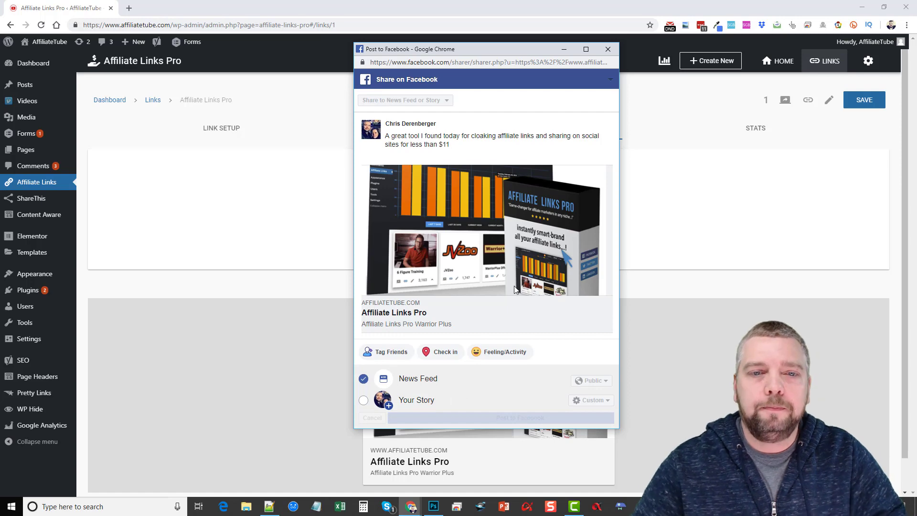